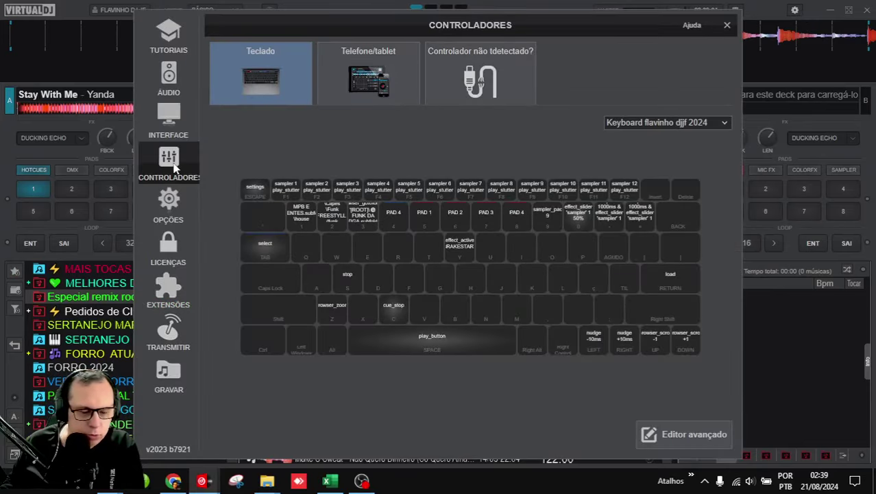
Open the advanced keyboard mapping editor and assign a LOAD function with an opening double quote to the G key
{"action": "left_click", "coordinate": [692, 435]}
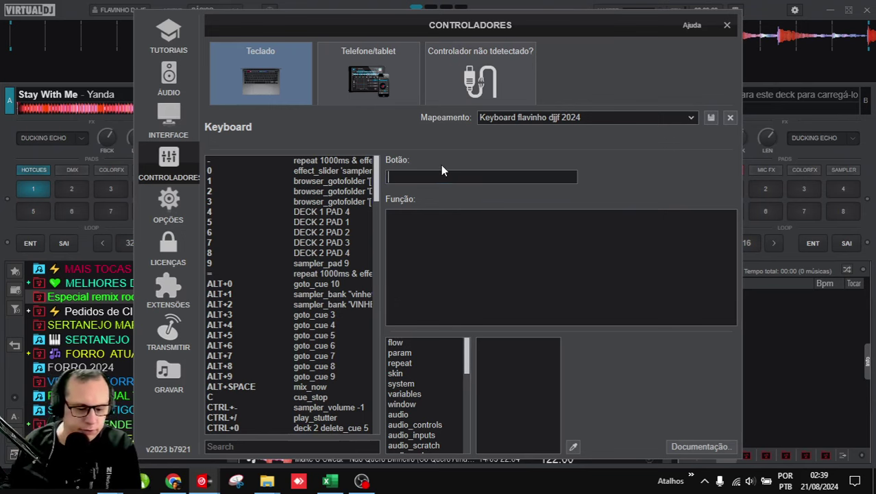
{"action": "key", "text": "g"}
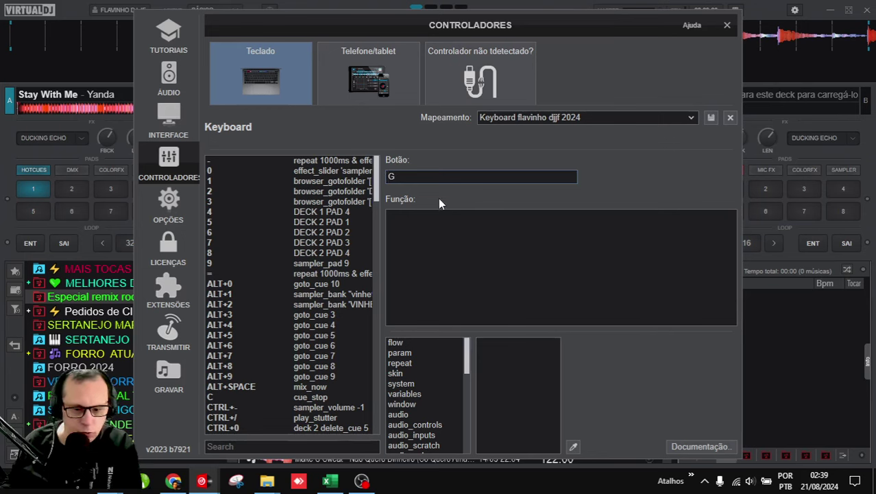
{"action": "left_click", "coordinate": [423, 230]}
{"action": "type", "text": "LOAD"}
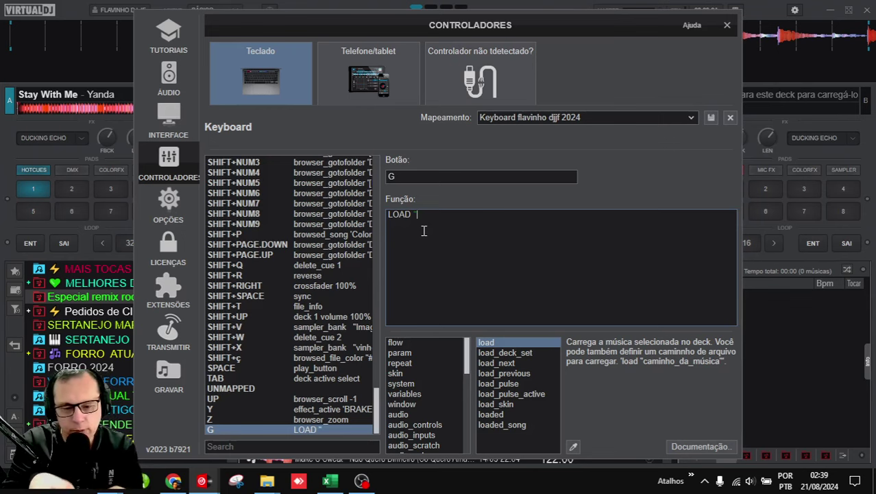
{"action": "key", "text": "Home"}
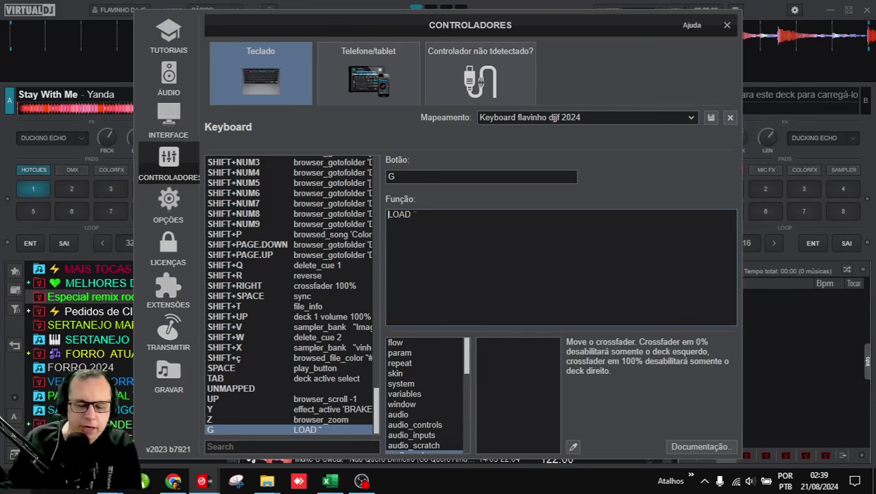
Copy the folder path from the properties of the "Yanda Stay With Me" MP4 file in the FREESTYLLE (funk mellody) folder
{"action": "mouse_move", "coordinate": [267, 481]}
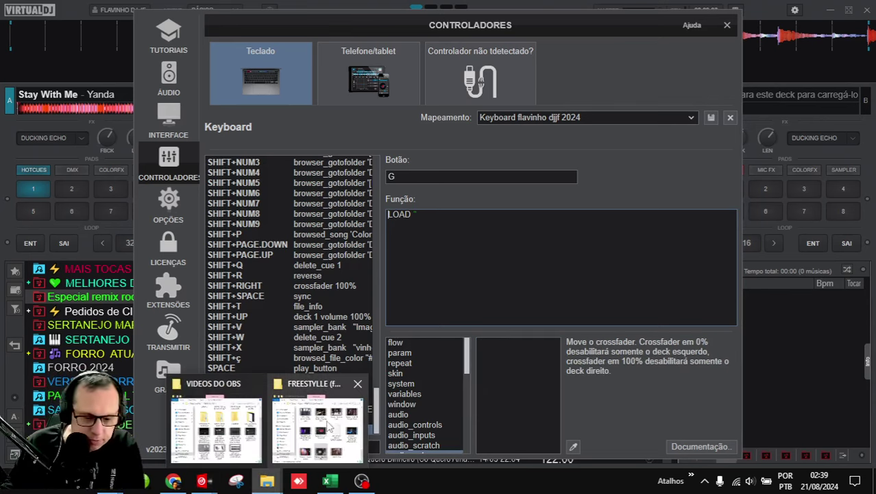
{"action": "left_click", "coordinate": [332, 426]}
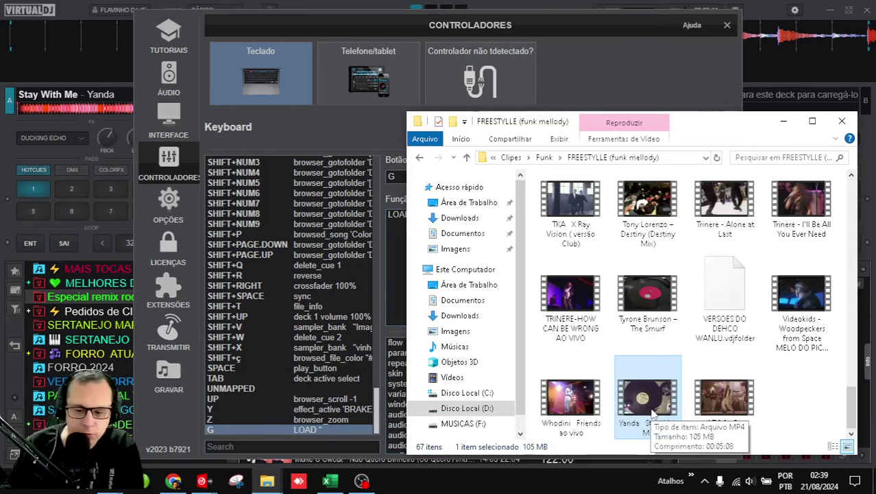
{"action": "right_click", "coordinate": [653, 410]}
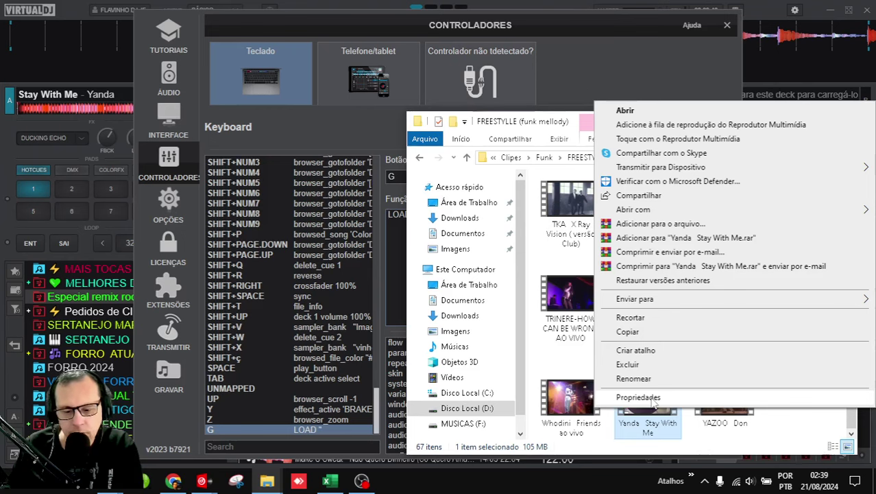
{"action": "left_click", "coordinate": [638, 398]}
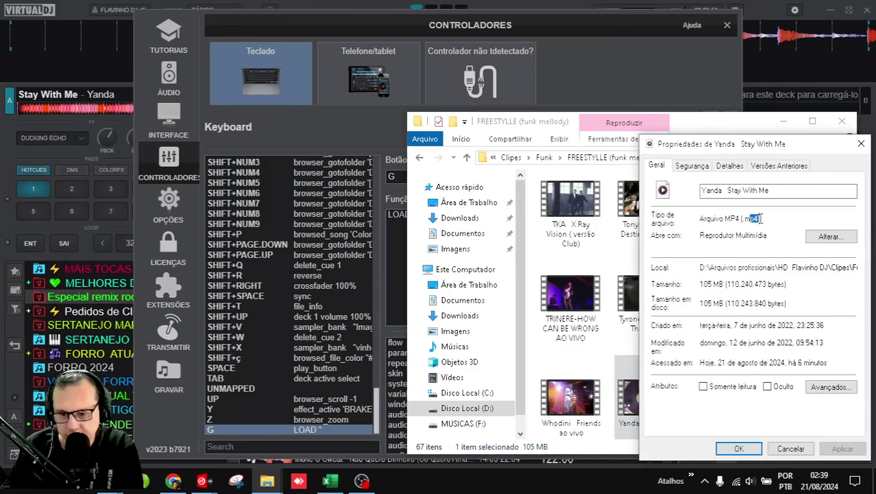
{"action": "left_click_drag", "start_coordinate": [745, 218], "coordinate": [757, 221]}
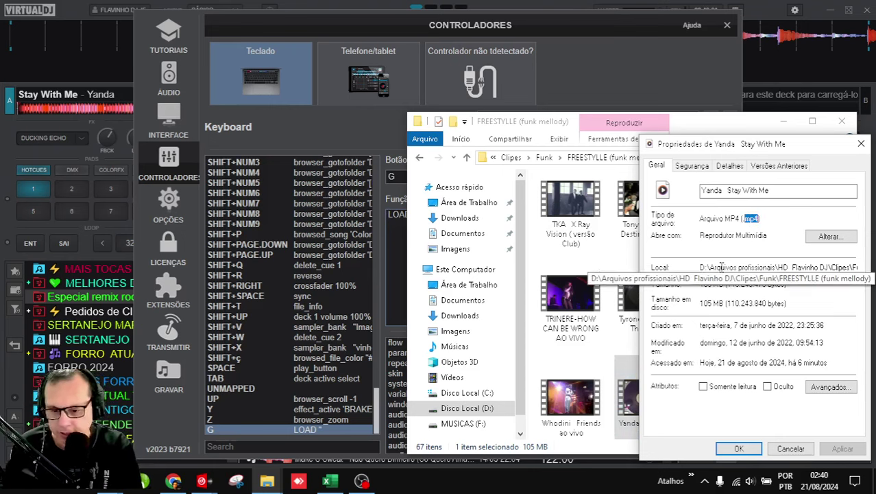
{"action": "left_click_drag", "start_coordinate": [701, 268], "coordinate": [857, 269]}
{"action": "key", "text": "ctrl+c"}
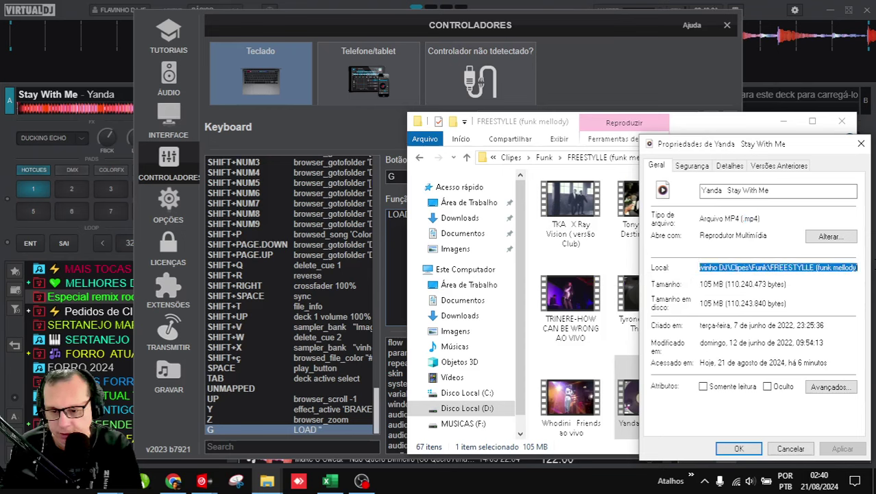
{"action": "right_click", "coordinate": [788, 272]}
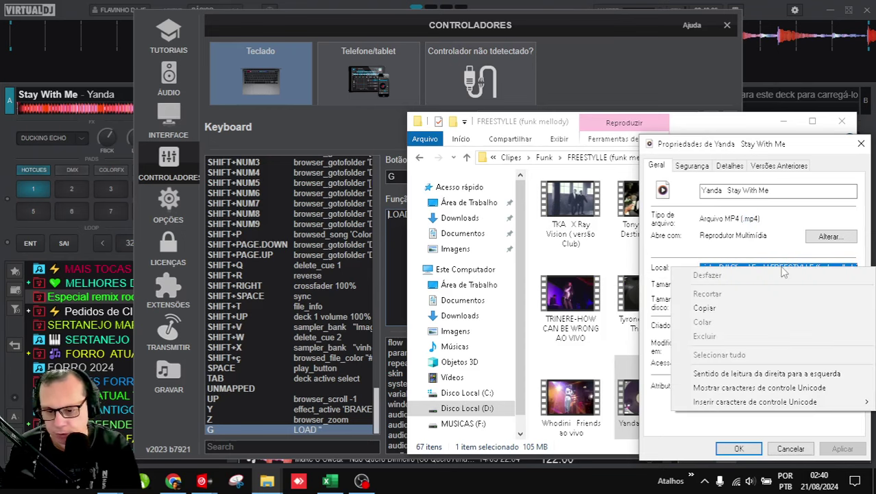
{"action": "left_click", "coordinate": [704, 311]}
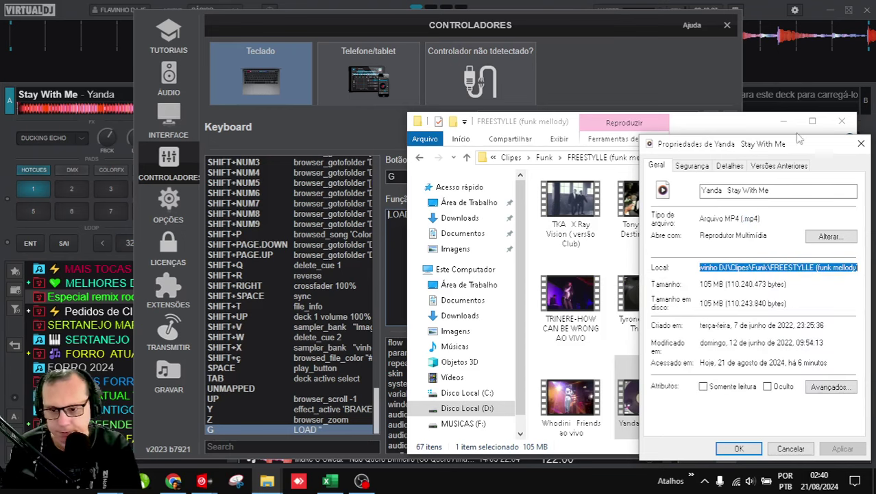
Paste the copied folder path after LOAD in the G key's function and append .MP4 with a closing quote
{"action": "left_click", "coordinate": [623, 81]}
{"action": "left_click", "coordinate": [446, 216]}
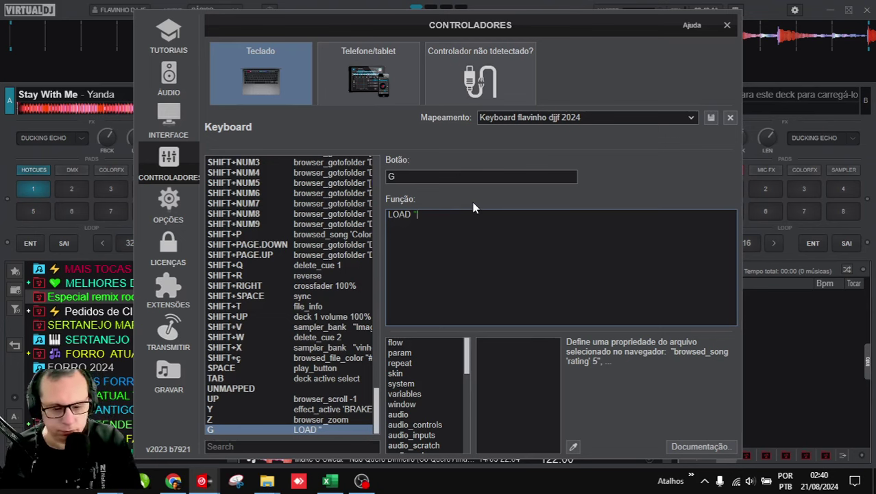
{"action": "key", "text": "ctrl+v"}
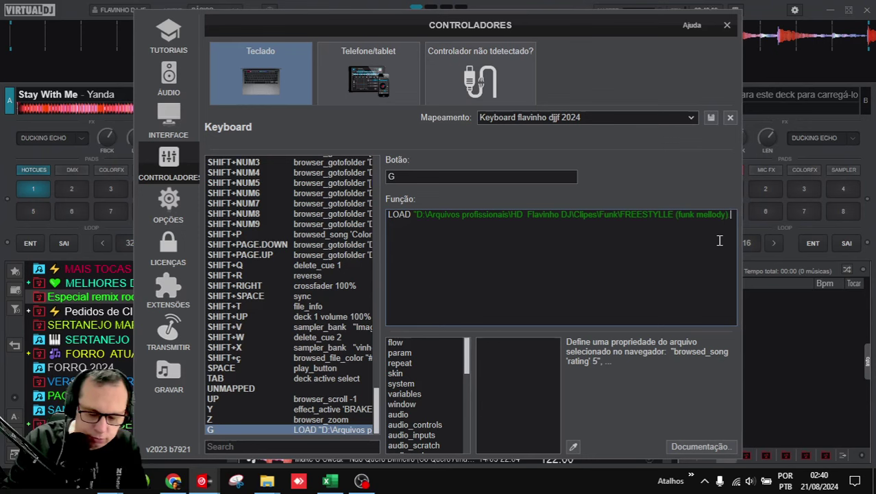
{"action": "type", "text": ".MP4"}
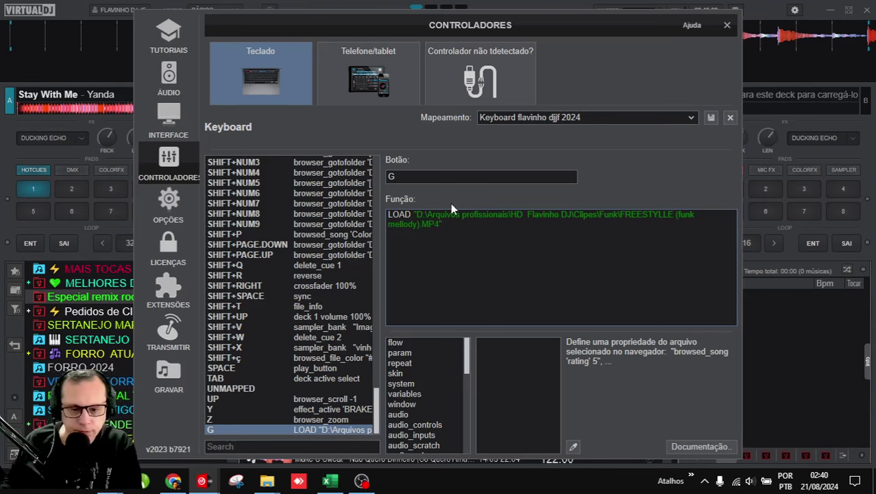
Save the changed keyboard mapping and load "Victor Chagas - Deixe Me Ir (Remix)" onto deck A
{"action": "left_click", "coordinate": [726, 26]}
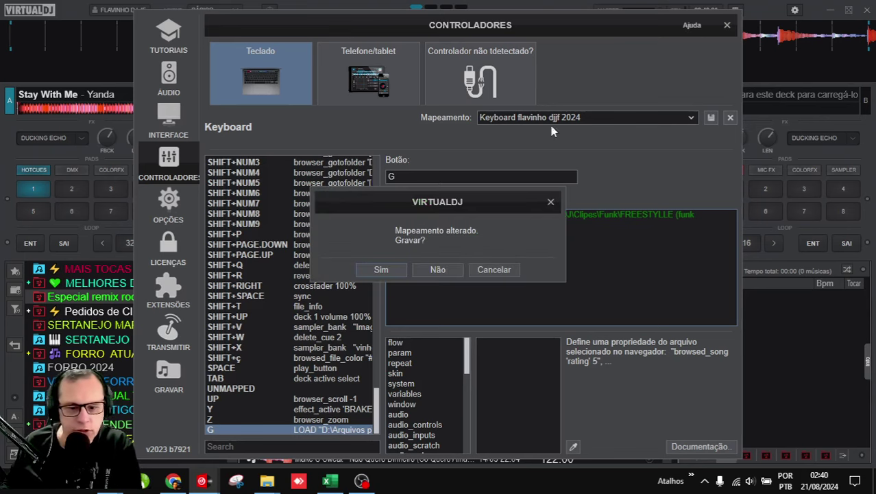
{"action": "left_click", "coordinate": [383, 270]}
{"action": "left_click_drag", "start_coordinate": [381, 345], "coordinate": [288, 159]}
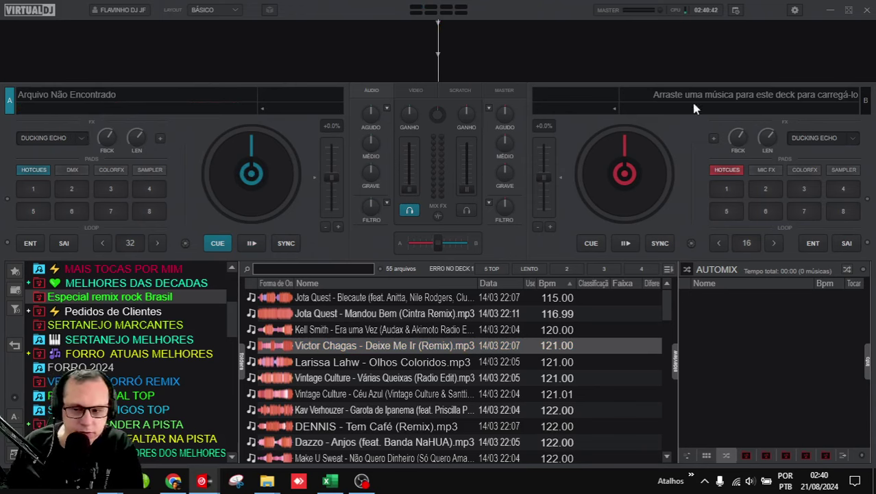
Reopen the G key's function and compare it with the properties of the "Yanda Stay With Me" file
{"action": "left_click", "coordinate": [794, 10]}
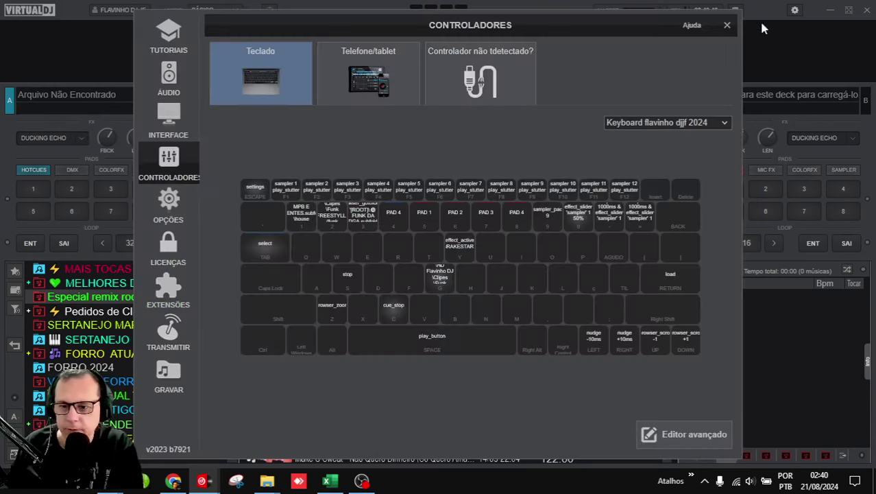
{"action": "left_click", "coordinate": [439, 272]}
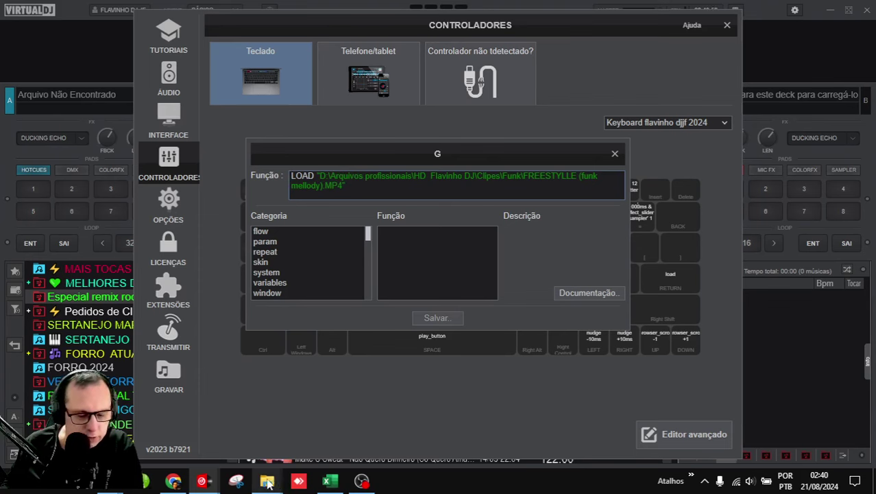
{"action": "mouse_move", "coordinate": [267, 481]}
{"action": "left_click", "coordinate": [361, 445]}
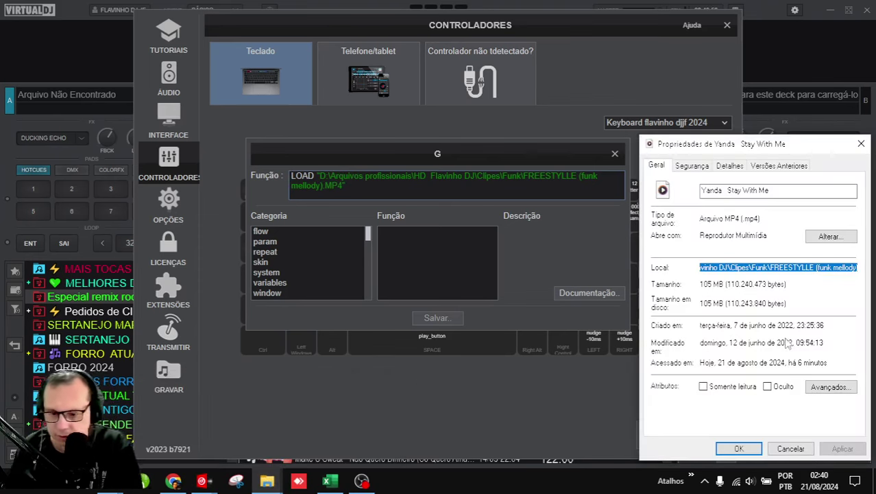
Replace the extension and closing quote in the G key's LOAD path with .mp$, save the function and leave the settings
{"action": "left_click", "coordinate": [346, 186]}
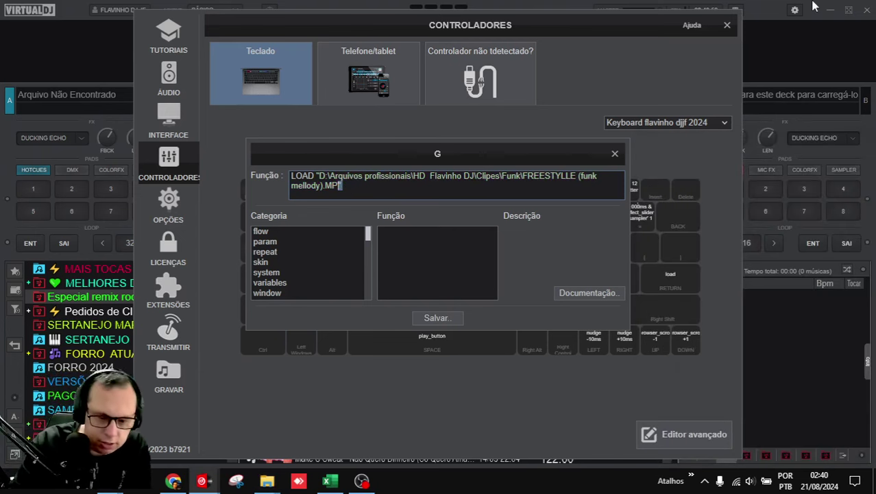
{"action": "key", "text": "BackSpace"}
{"action": "key", "text": "BackSpace"}
{"action": "key", "text": "BackSpace"}
{"action": "key", "text": "BackSpace"}
{"action": "key", "text": "BackSpace"}
{"action": "type", "text": ".m"}
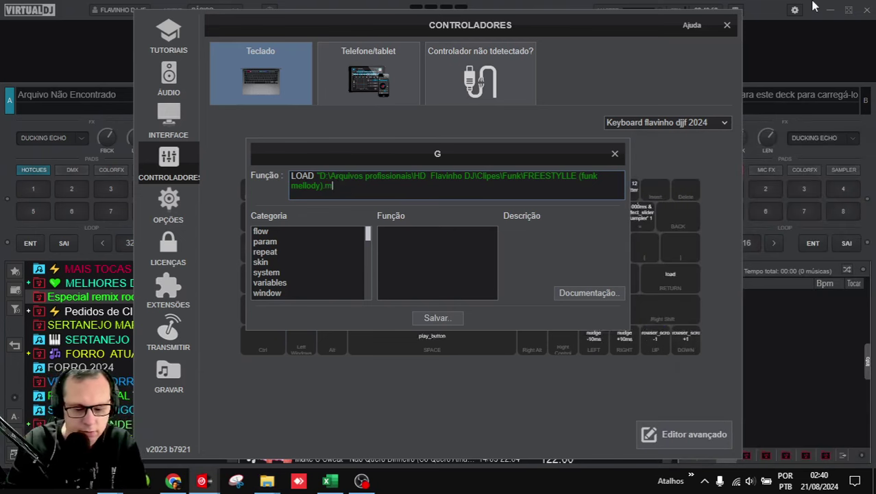
{"action": "type", "text": "p"}
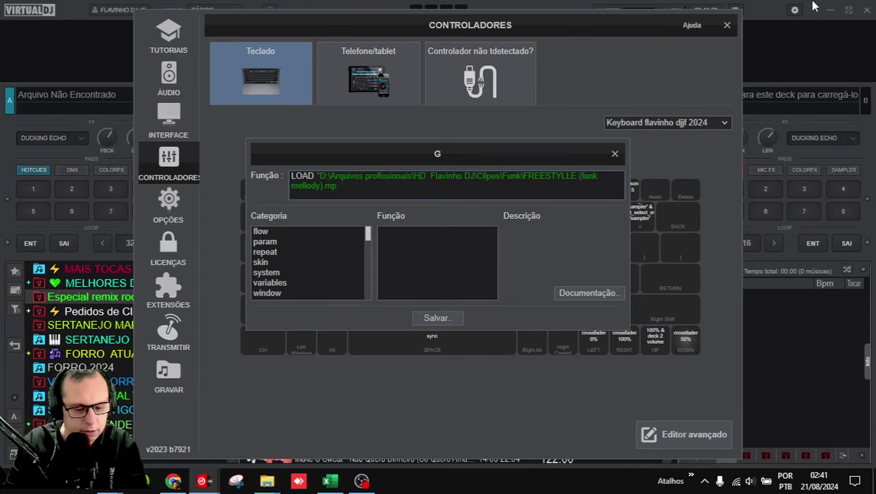
{"action": "type", "text": "$"}
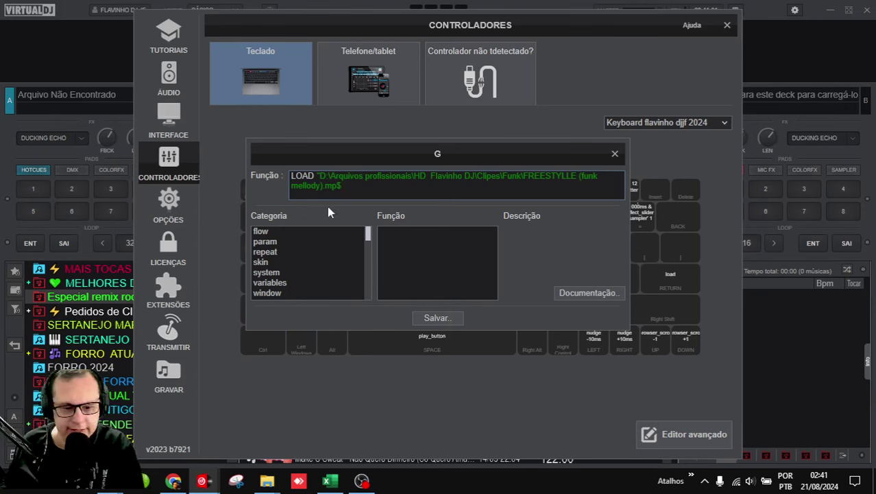
{"action": "left_click", "coordinate": [432, 317]}
{"action": "left_click", "coordinate": [728, 25]}
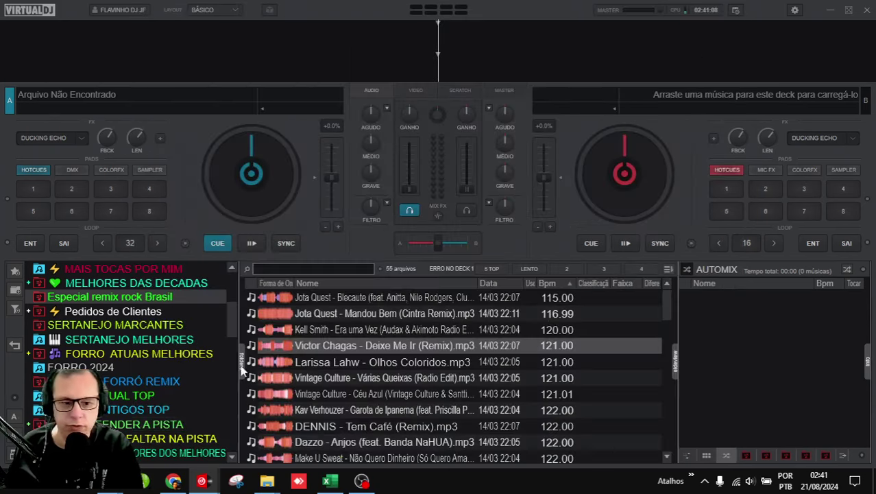
Load "Victor Chagas - Deixe Me Ir (Remix)" and then "Larissa Lahw - Olhos Coloridos" onto deck A
{"action": "key", "text": "Return"}
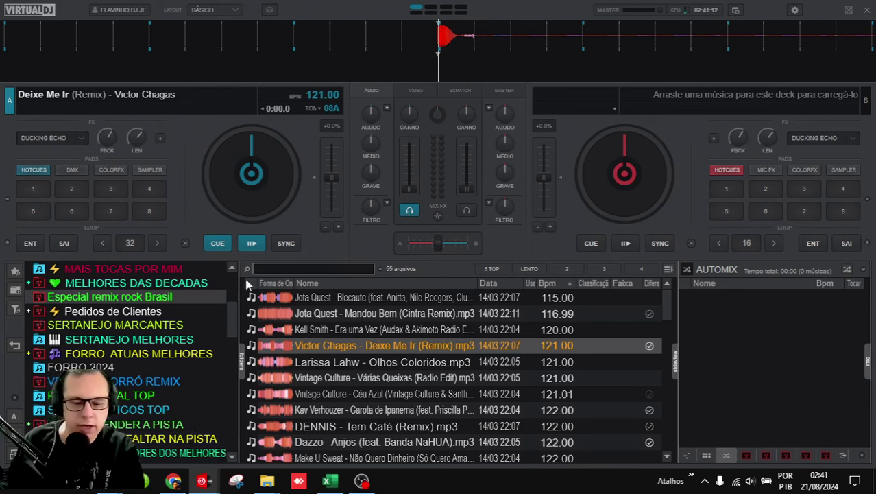
{"action": "left_click", "coordinate": [308, 359]}
{"action": "key", "text": "Return"}
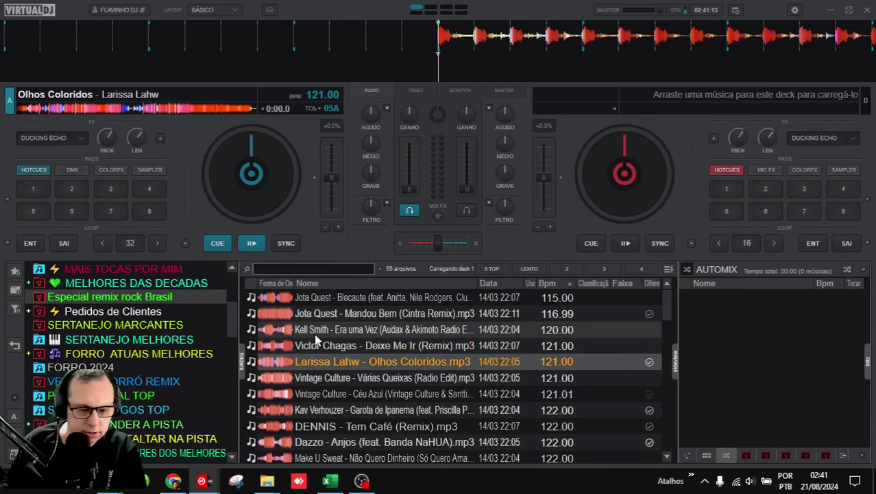
{"action": "left_click", "coordinate": [794, 13]}
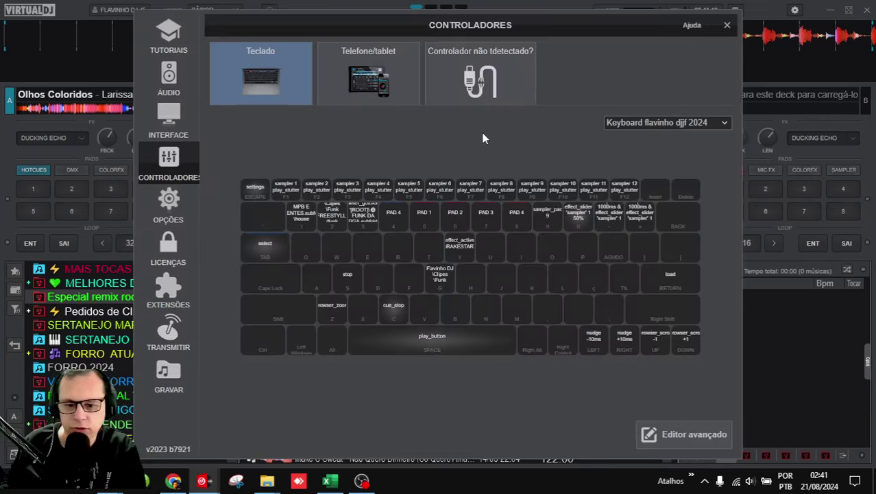
{"action": "double_click", "coordinate": [399, 282]}
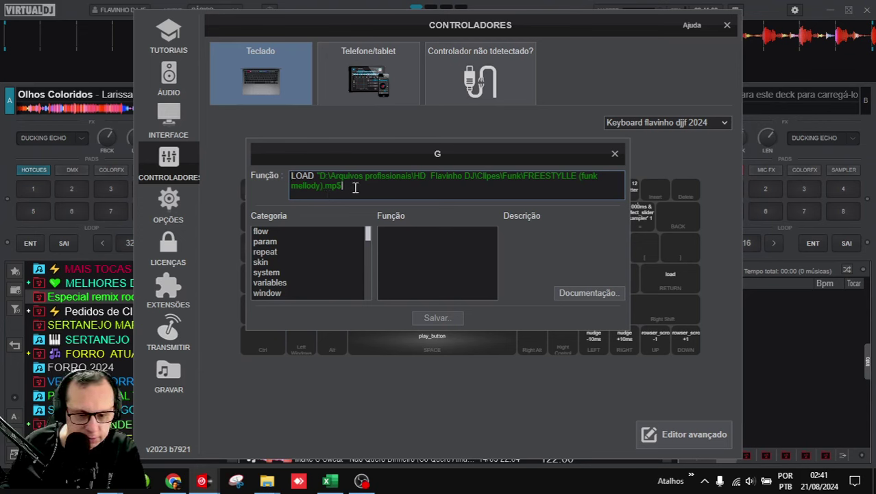
{"action": "key", "text": "BackSpace"}
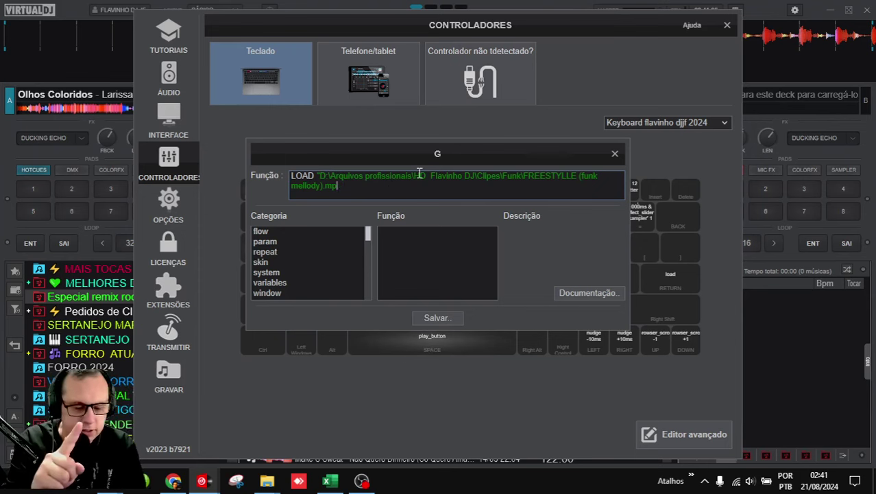
{"action": "type", "text": "4"}
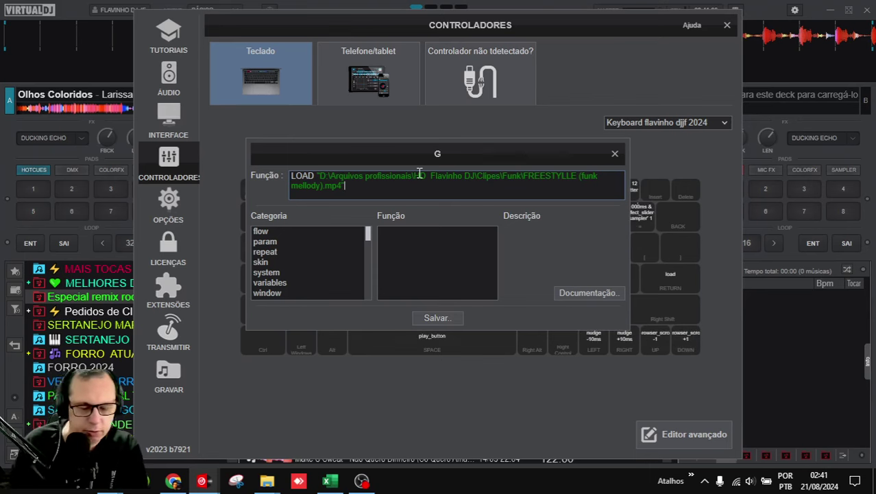
{"action": "left_click", "coordinate": [613, 154]}
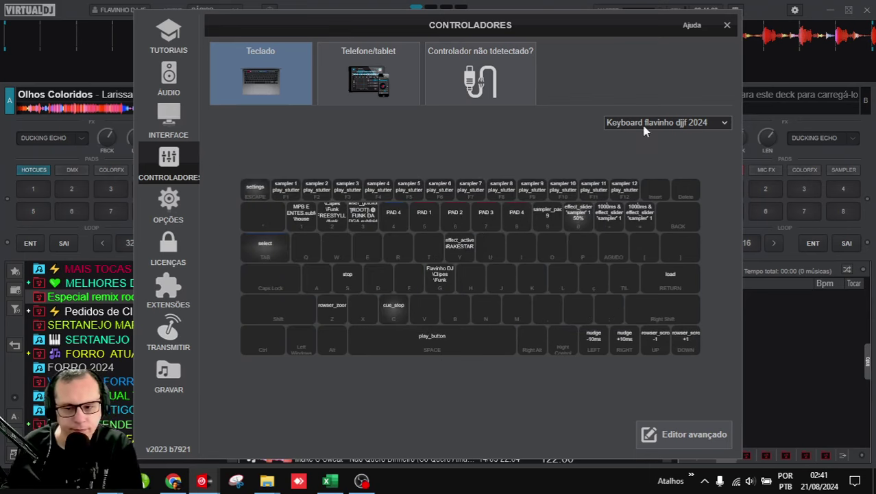
Correct the end of the G key's LOAD path to .mp4 with a closing quote, save the function and test the key
{"action": "left_click", "coordinate": [440, 271]}
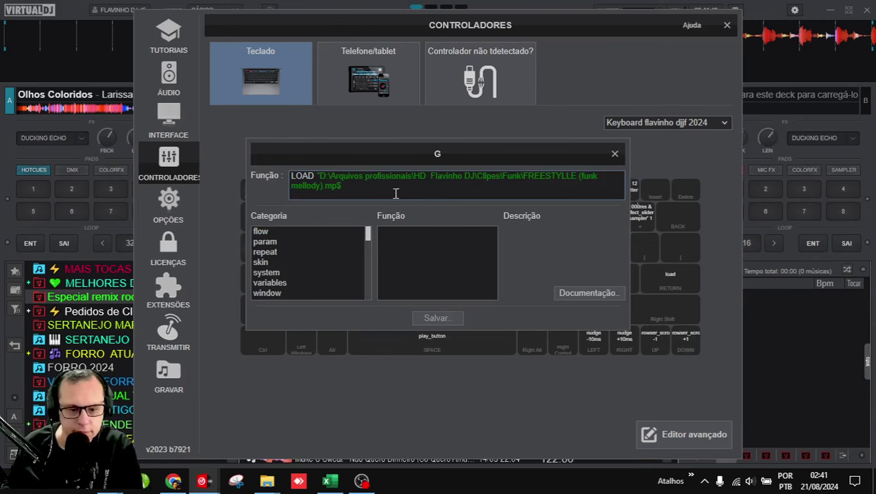
{"action": "left_click", "coordinate": [368, 186]}
{"action": "key", "text": "BackSpace"}
{"action": "type", "text": "4"}
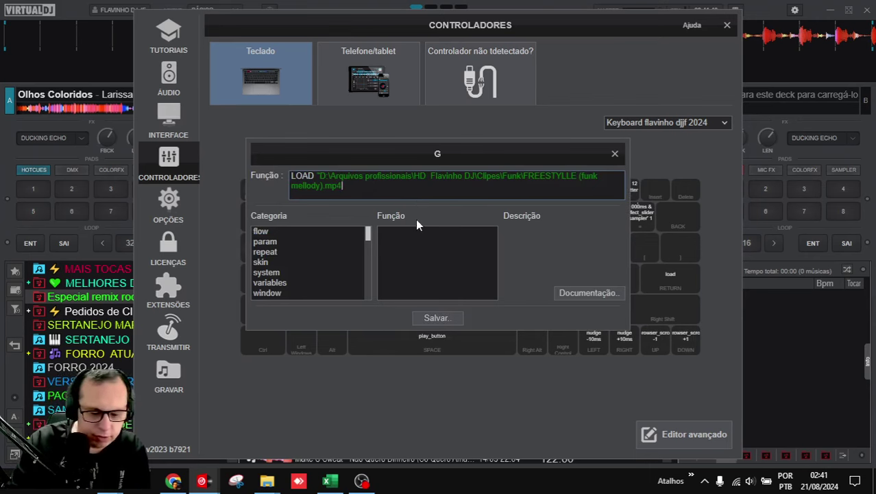
{"action": "type", "text": "\""}
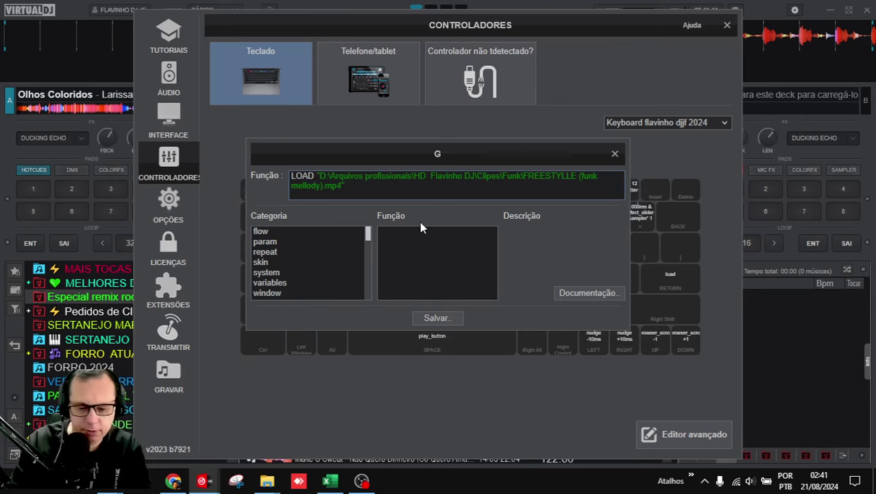
{"action": "left_click", "coordinate": [439, 318]}
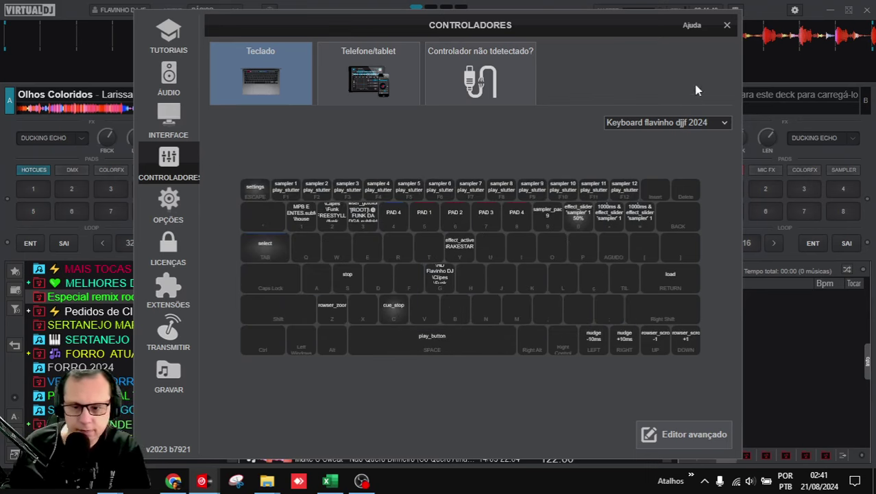
{"action": "left_click", "coordinate": [727, 26]}
{"action": "key", "text": "g"}
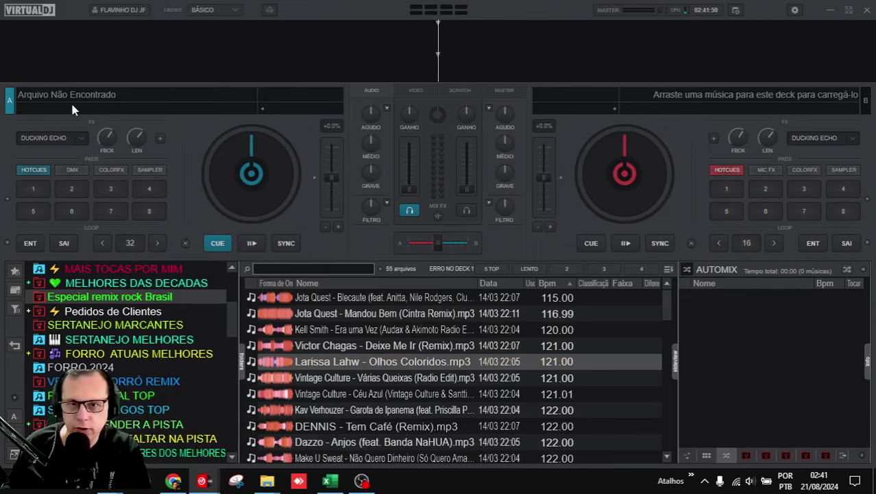
Replace the LOAD command before the path in the G key's function with the suggested load function and leave the settings
{"action": "left_click", "coordinate": [795, 11]}
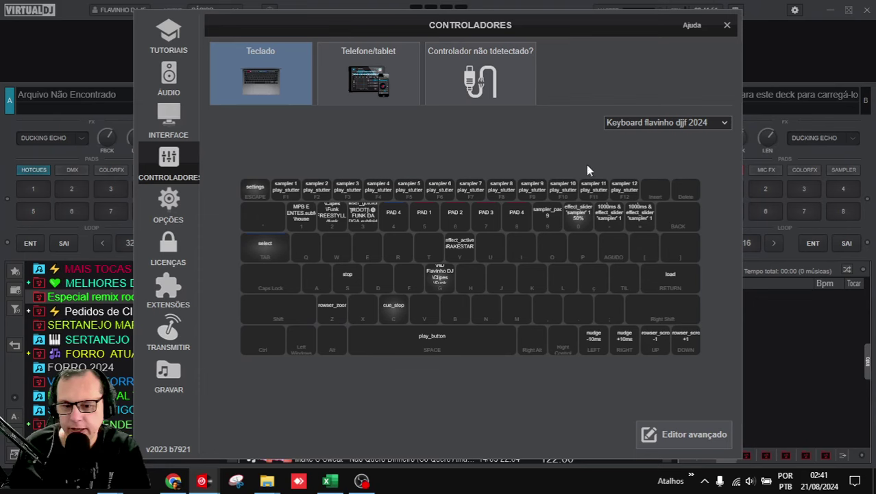
{"action": "left_click", "coordinate": [439, 276]}
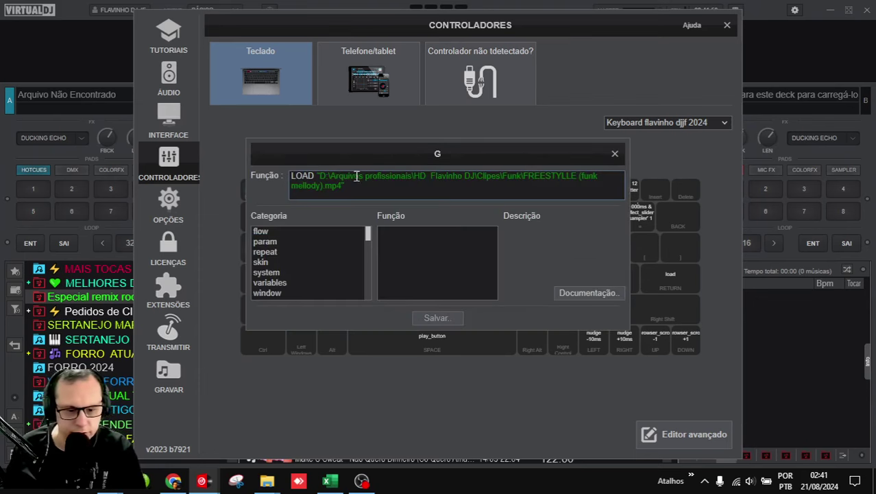
{"action": "double_click", "coordinate": [317, 184]}
{"action": "left_click", "coordinate": [314, 173]}
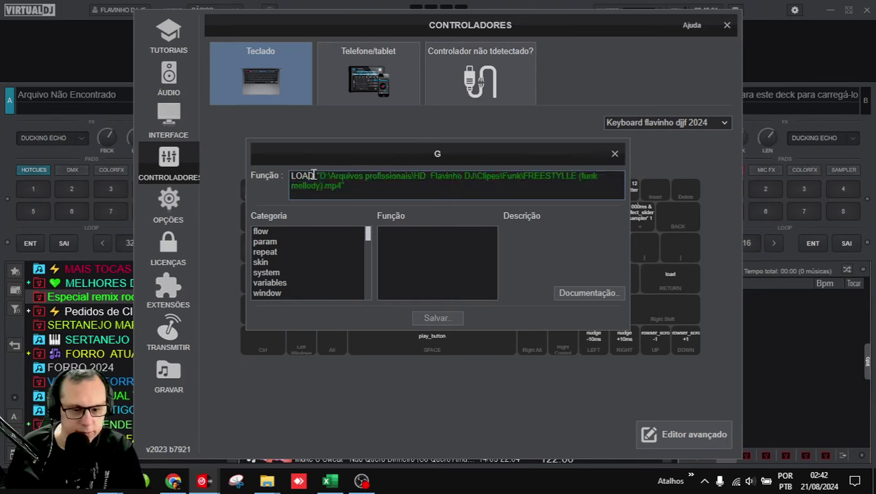
{"action": "double_click", "coordinate": [313, 174]}
{"action": "left_click", "coordinate": [319, 177]}
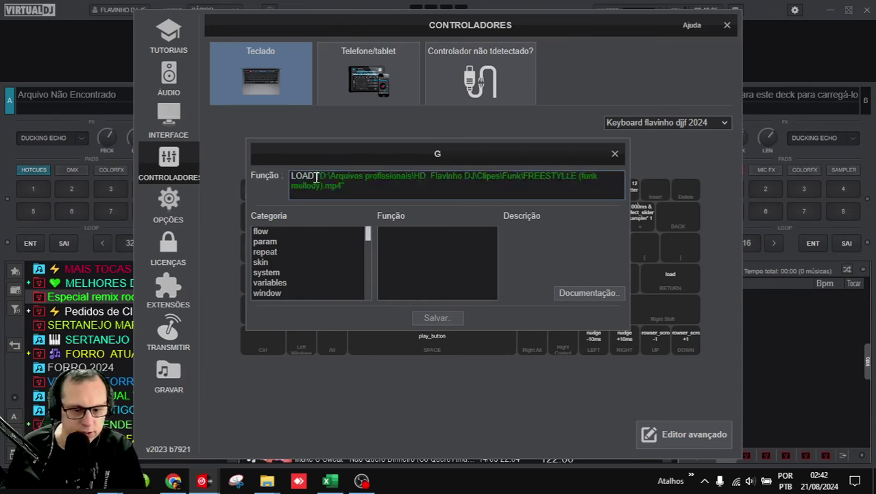
{"action": "left_click_drag", "start_coordinate": [315, 177], "coordinate": [288, 177]}
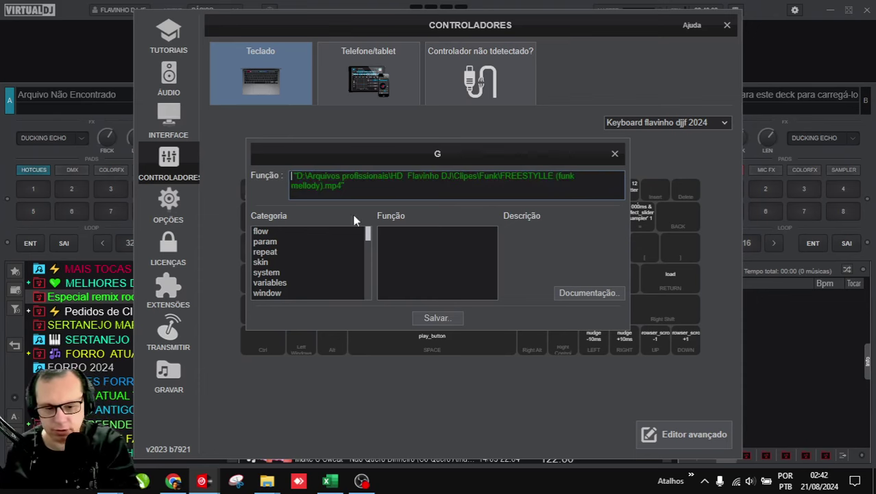
{"action": "type", "text": "LOAD"}
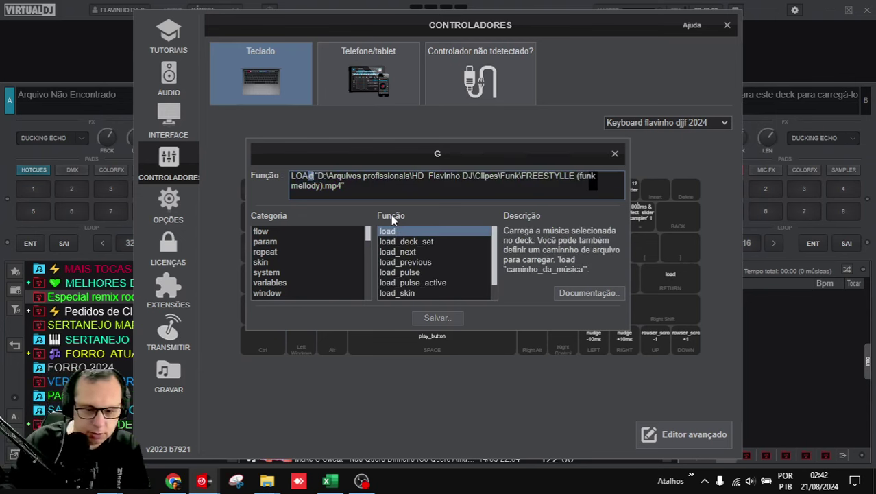
{"action": "left_click", "coordinate": [389, 231]}
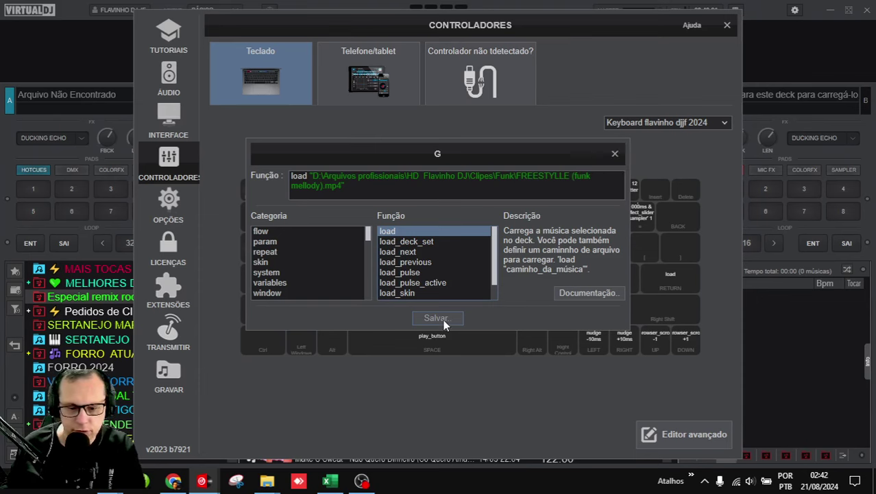
{"action": "left_click", "coordinate": [614, 154]}
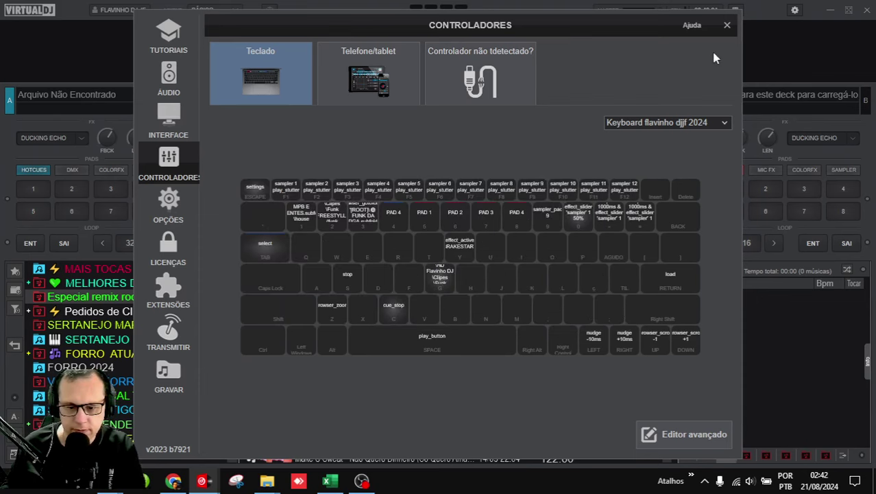
{"action": "left_click", "coordinate": [727, 26]}
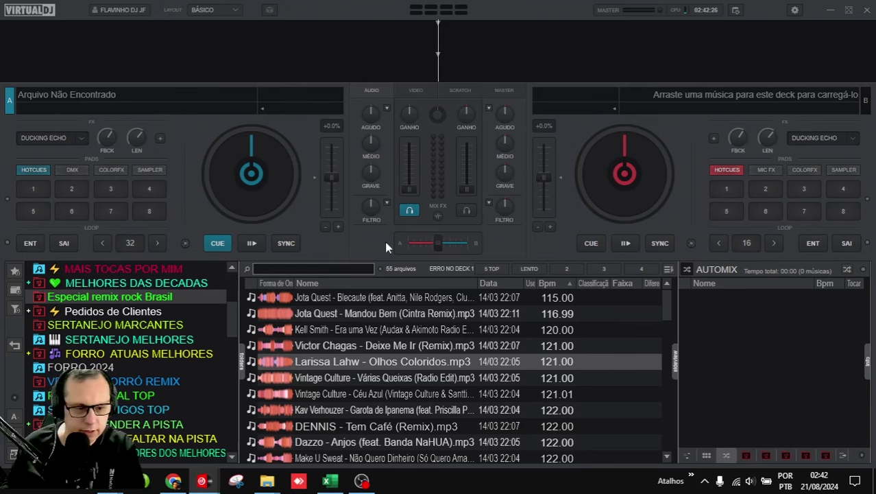
{"action": "left_click", "coordinate": [363, 481]}
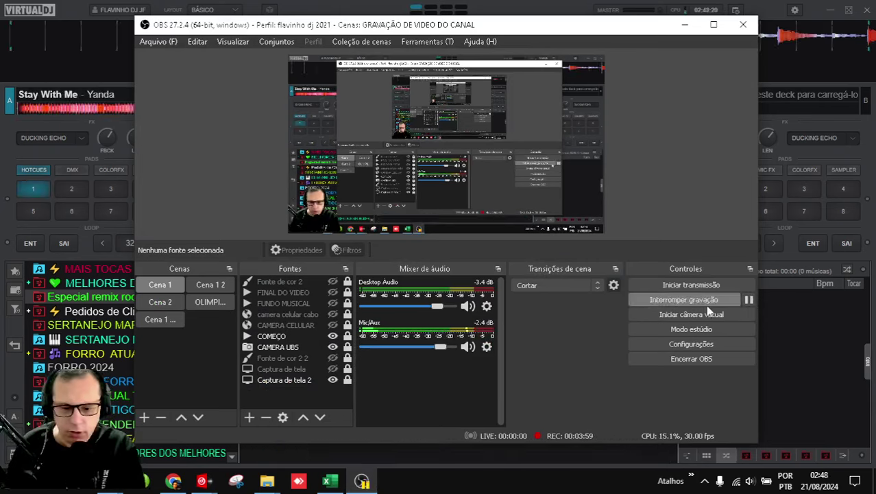
{"action": "left_click", "coordinate": [684, 25]}
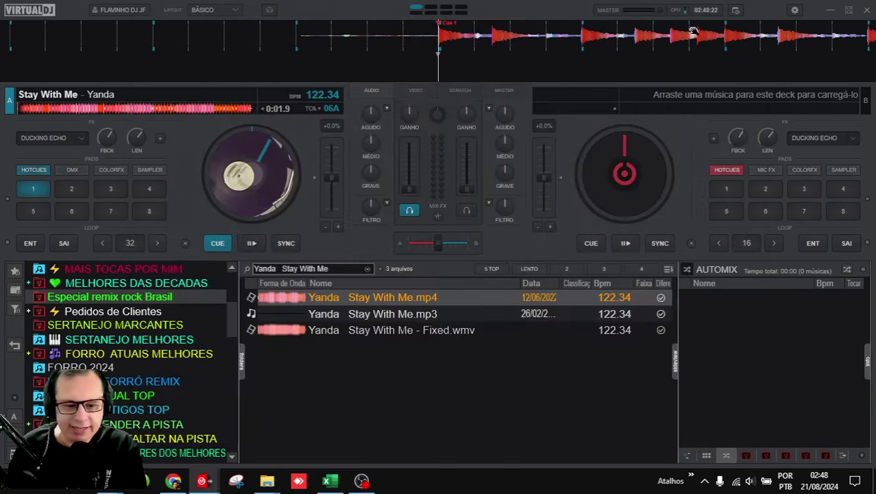
Review the complete file path in the G key's load function, including the track's file name, and leave the settings
{"action": "left_click", "coordinate": [796, 11]}
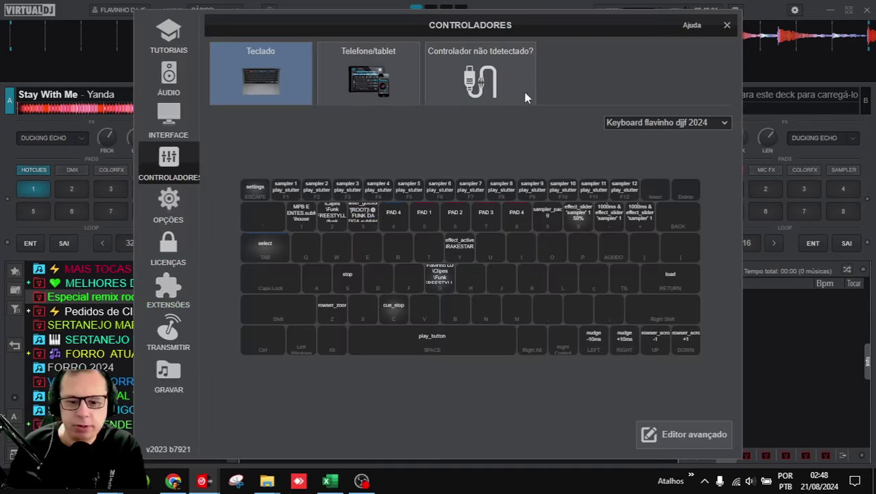
{"action": "left_click", "coordinate": [454, 273]}
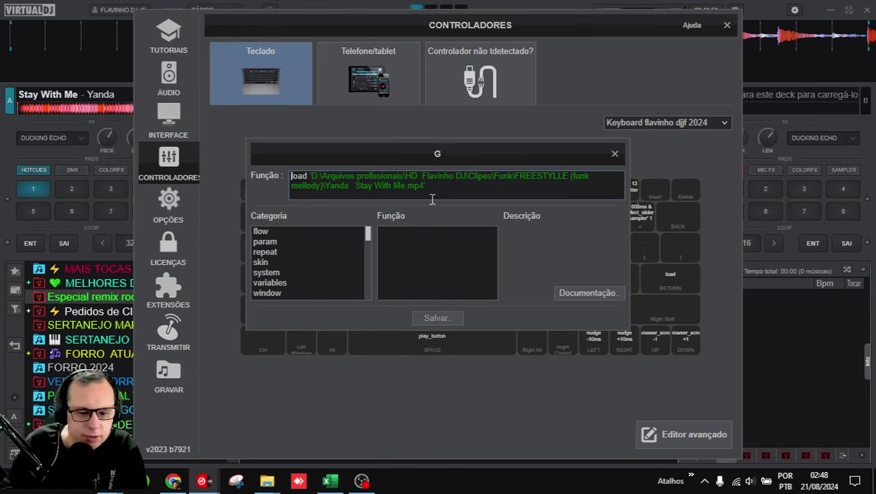
{"action": "left_click", "coordinate": [615, 155]}
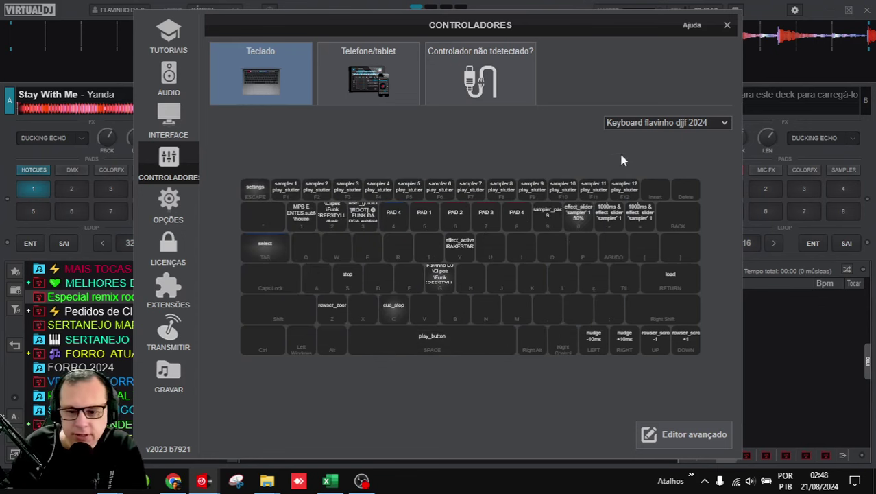
{"action": "left_click", "coordinate": [727, 26]}
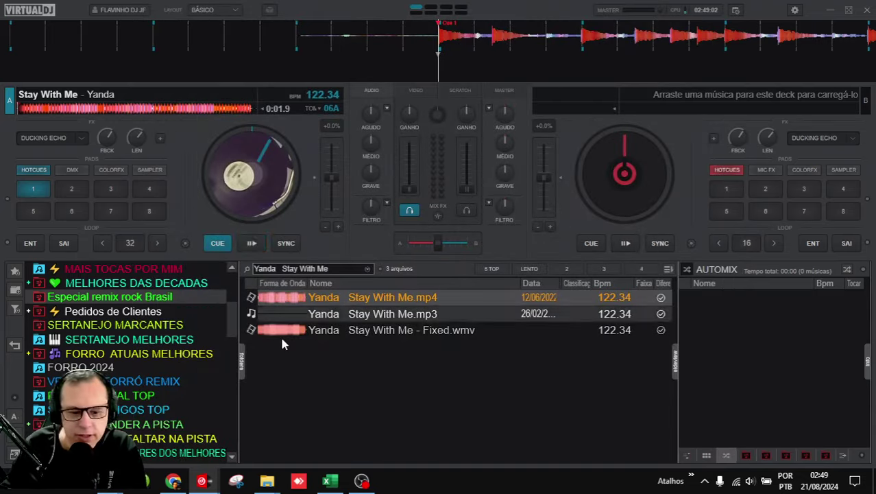
Clear the track search and load "Larissa Lahw - Olhos Coloridos" onto deck A
{"action": "key", "text": "BackSpace"}
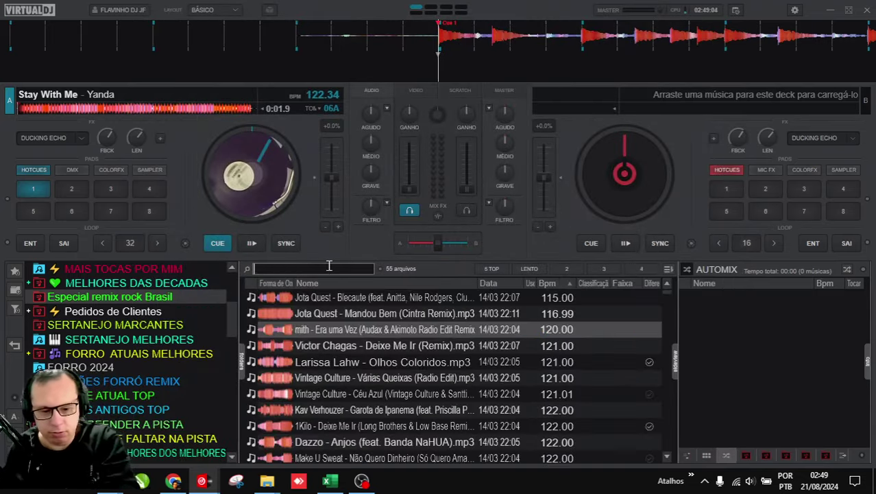
{"action": "left_click", "coordinate": [382, 361]}
{"action": "left_click_drag", "start_coordinate": [382, 361], "coordinate": [233, 184]}
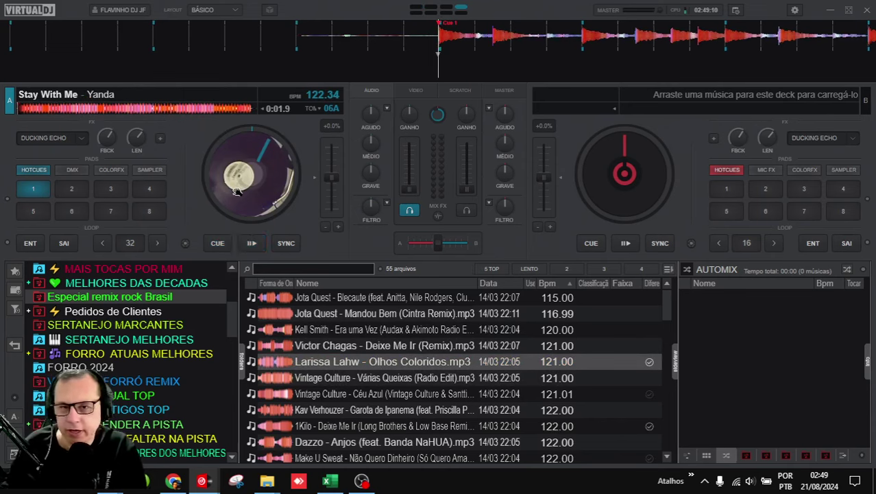
Delete the entire load function from the G key, save the empty mapping and leave the settings
{"action": "left_click", "coordinate": [794, 11]}
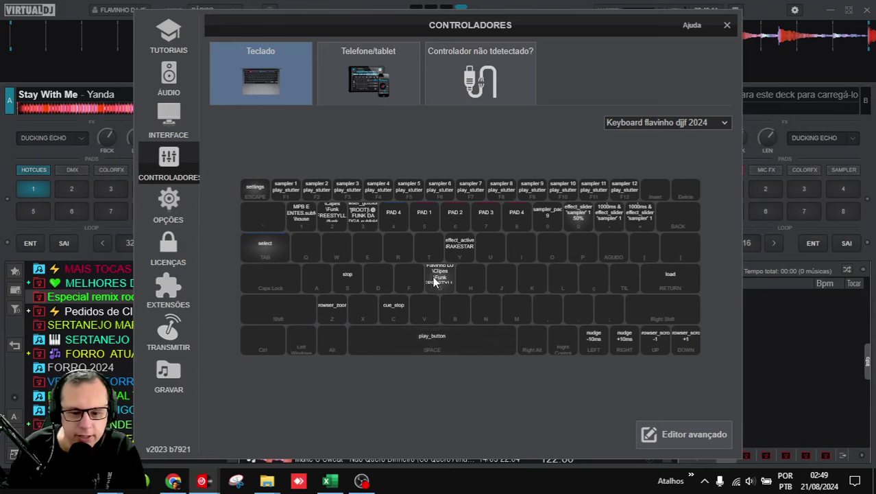
{"action": "left_click", "coordinate": [434, 281]}
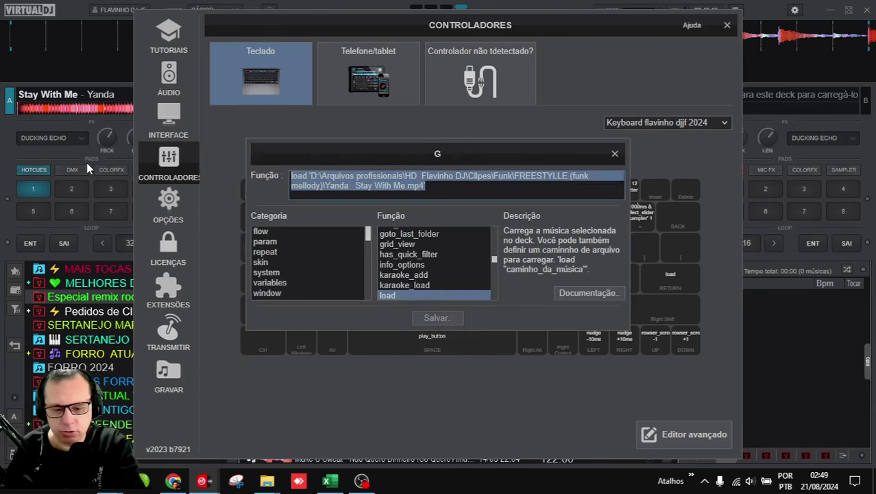
{"action": "key", "text": "BackSpace"}
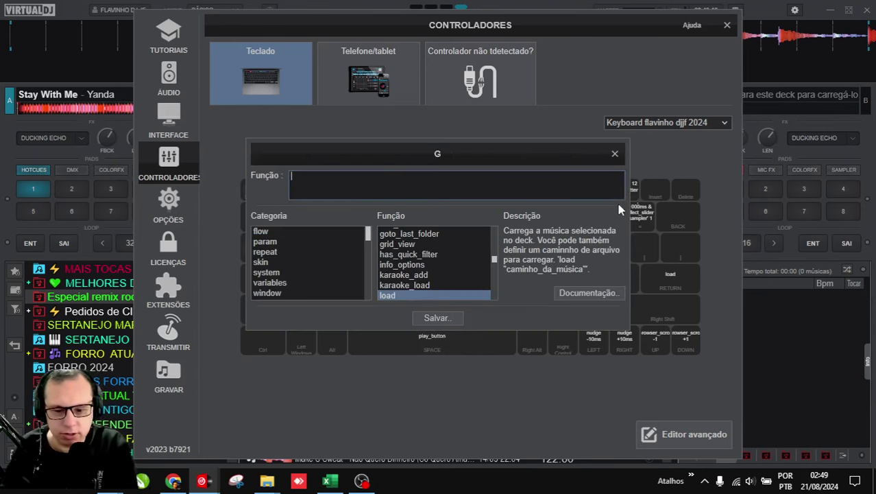
{"action": "left_click", "coordinate": [433, 318]}
{"action": "left_click", "coordinate": [727, 24]}
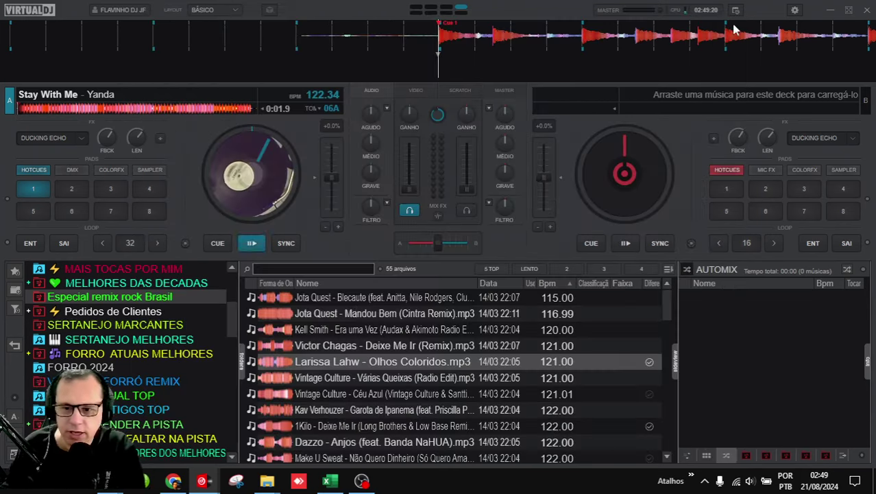
{"action": "left_click", "coordinate": [362, 480]}
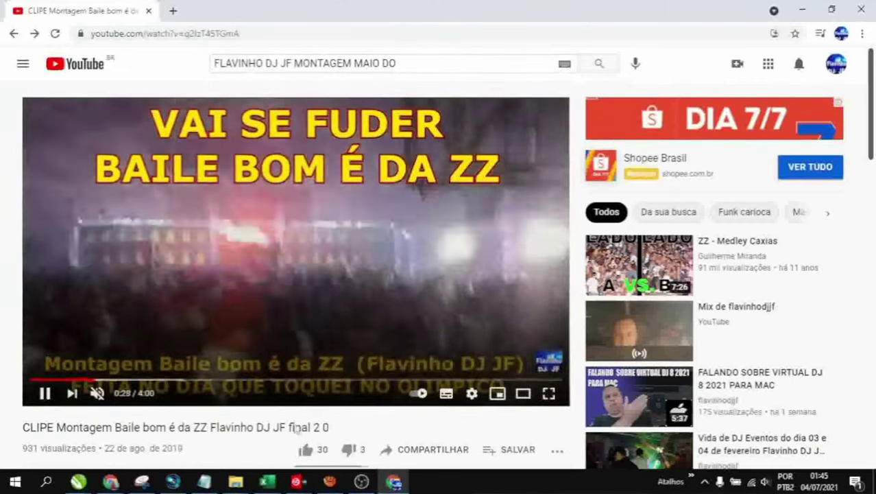
On YouTube, like the open video and subscribe to its channel with all notifications enabled
{"action": "left_click", "coordinate": [304, 449]}
{"action": "scroll", "coordinate": [304, 445], "scroll_direction": "down", "scroll_amount": 4}
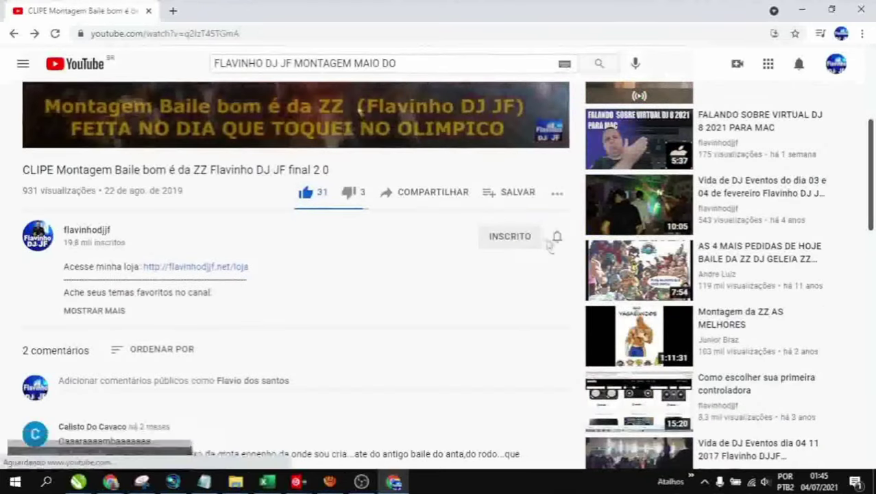
{"action": "left_click", "coordinate": [557, 238]}
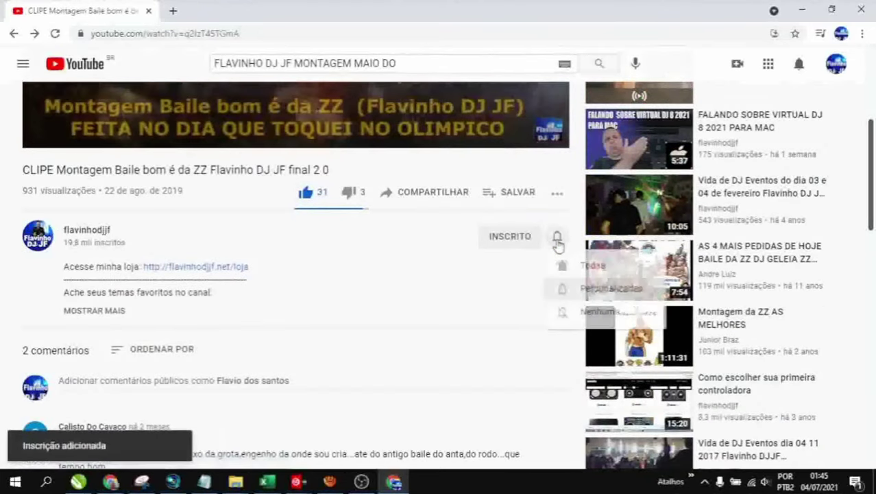
{"action": "left_click", "coordinate": [579, 267]}
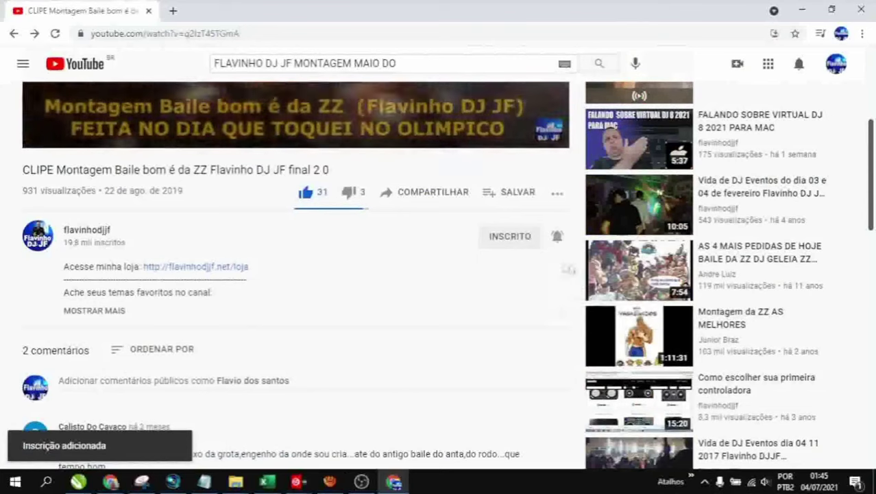
Open the flavinhodjjf channel and look through the video sections on its home page
{"action": "left_click", "coordinate": [86, 230]}
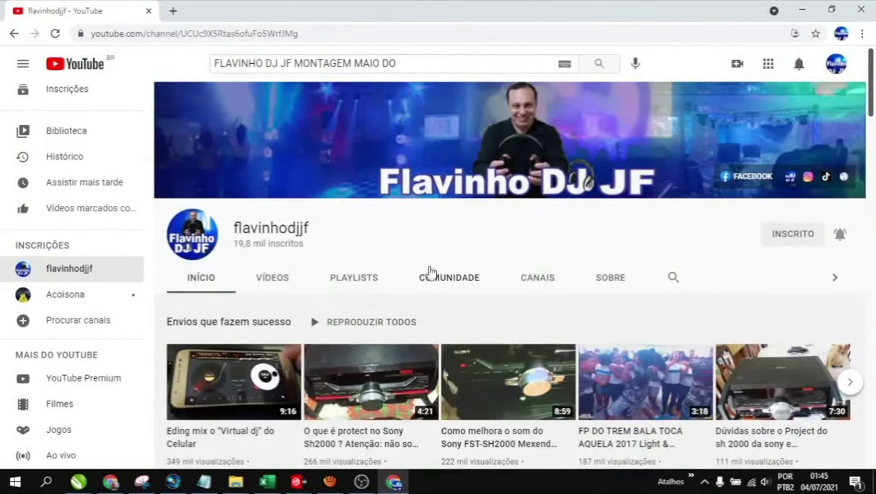
{"action": "scroll", "coordinate": [384, 260], "scroll_direction": "down", "scroll_amount": 5}
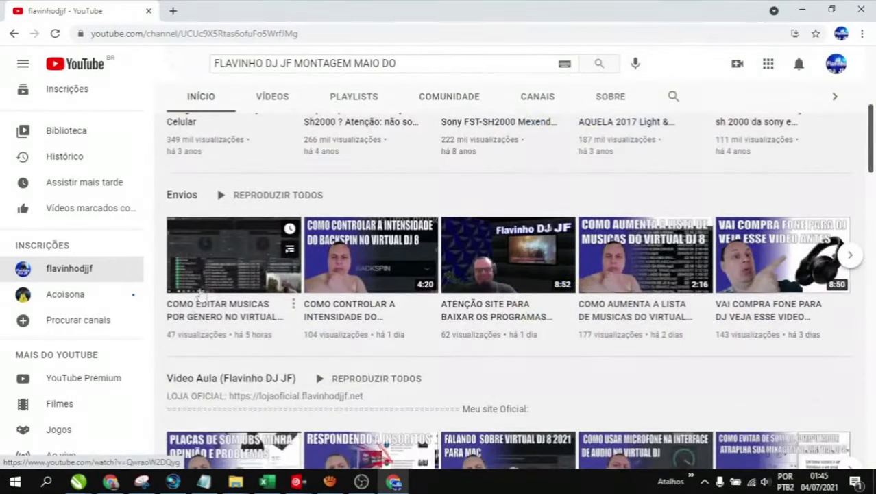
{"action": "scroll", "coordinate": [202, 328], "scroll_direction": "down", "scroll_amount": 1}
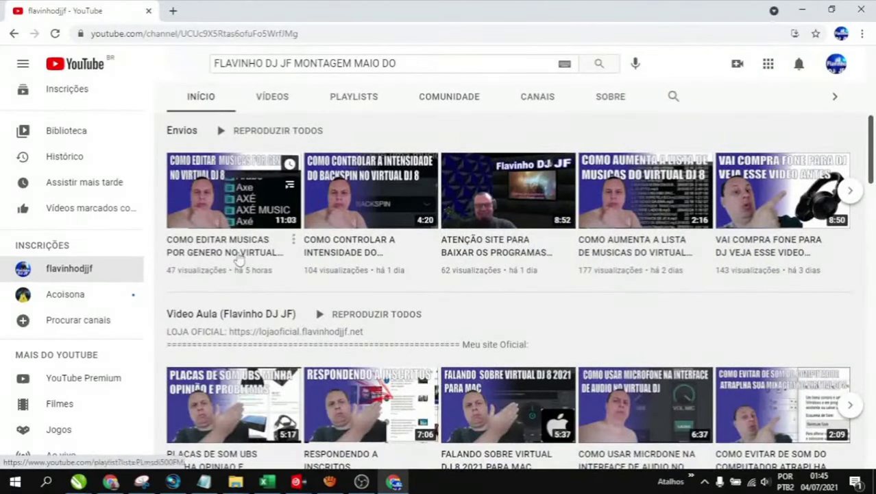
{"action": "scroll", "coordinate": [504, 286], "scroll_direction": "down", "scroll_amount": 4}
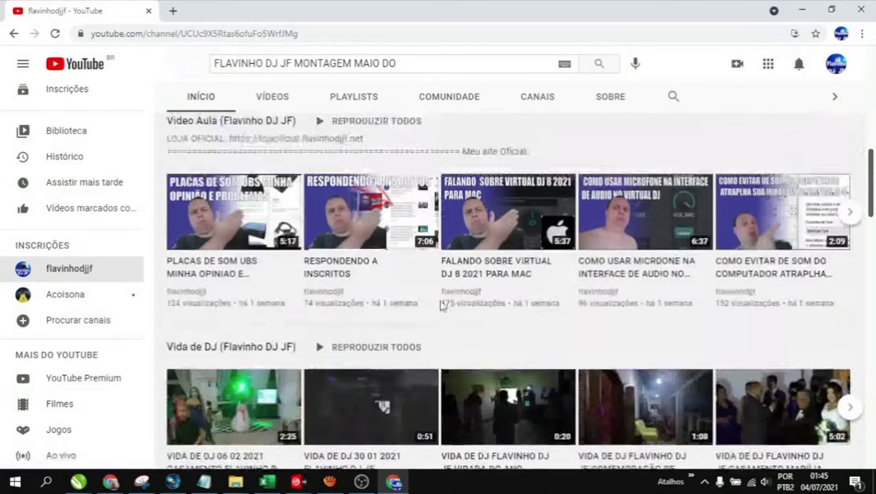
{"action": "scroll", "coordinate": [426, 329], "scroll_direction": "down", "scroll_amount": 3}
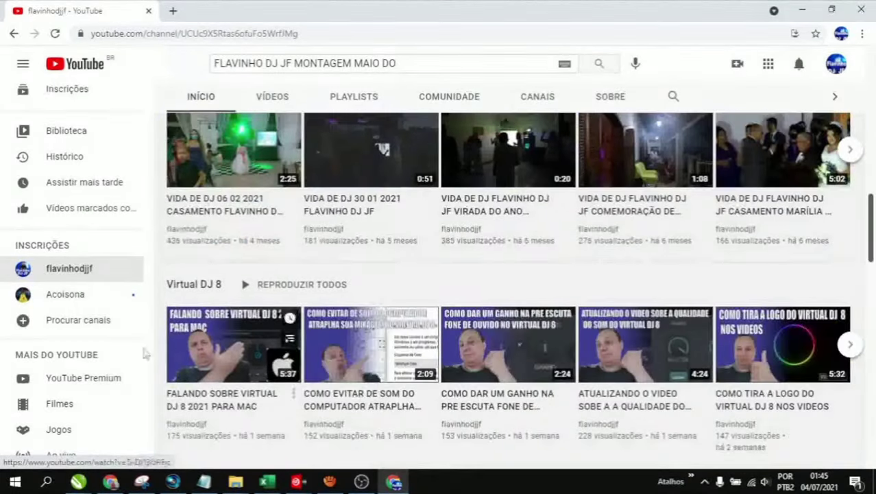
{"action": "scroll", "coordinate": [600, 351], "scroll_direction": "down", "scroll_amount": 3}
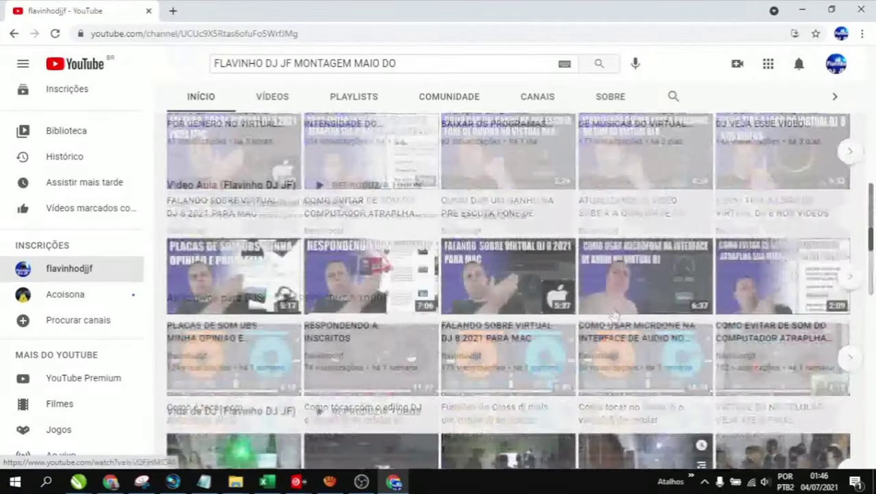
{"action": "scroll", "coordinate": [615, 313], "scroll_direction": "up", "scroll_amount": 5}
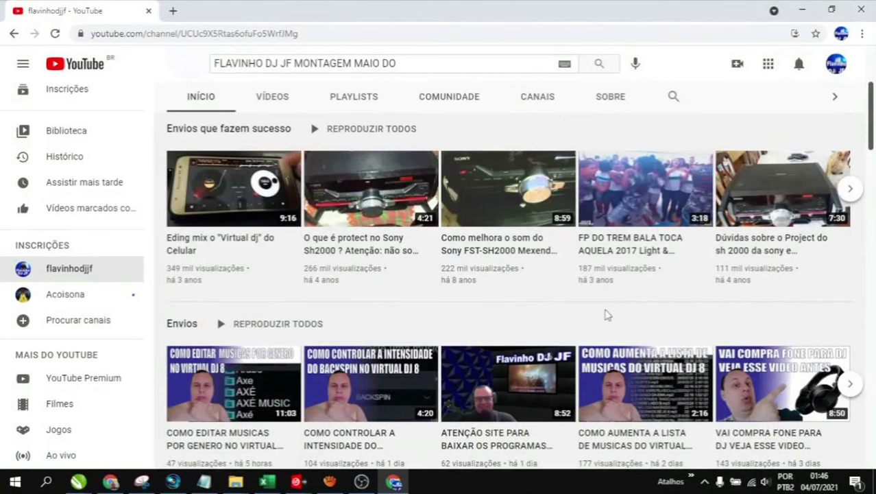
{"action": "scroll", "coordinate": [606, 314], "scroll_direction": "up", "scroll_amount": 3}
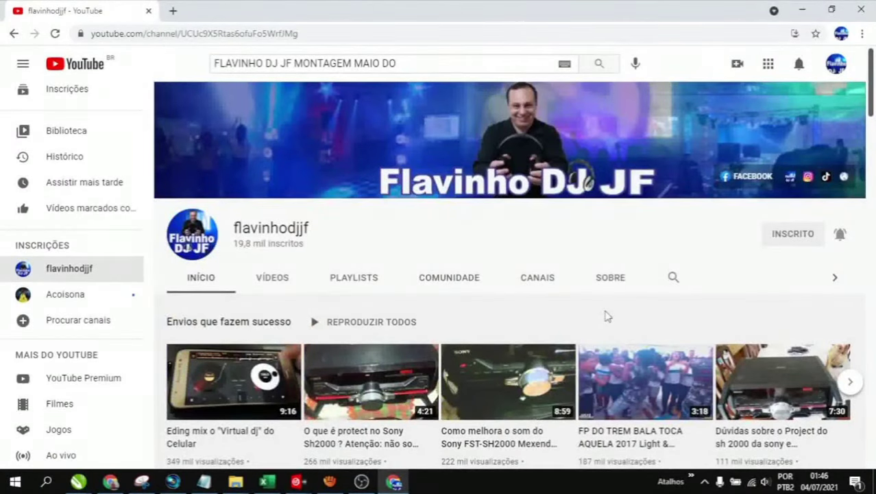